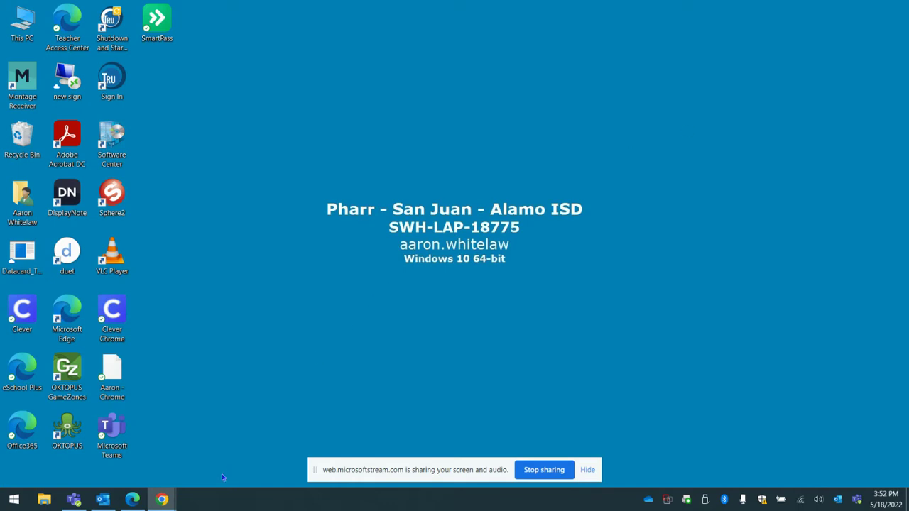
Bring the Chrome window with the Microsoft Stream screen recorder back to the front.
mouse_move(171, 503)
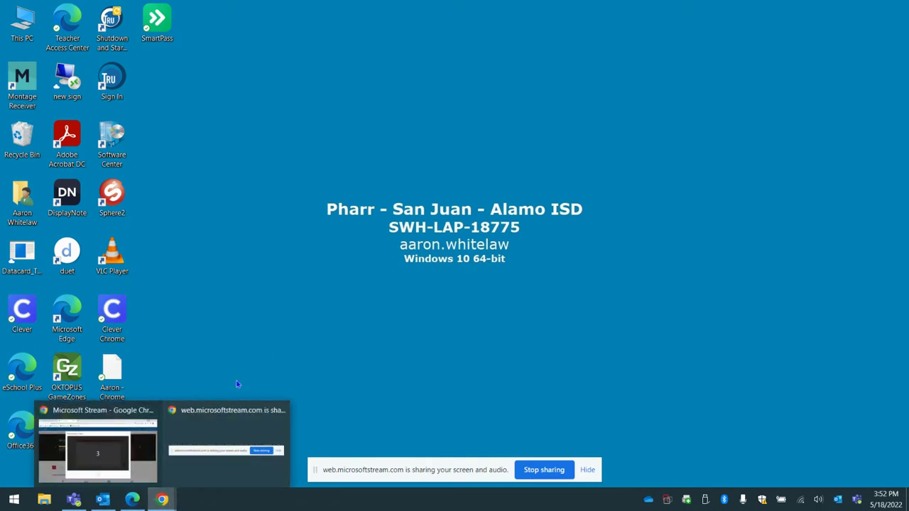
click(135, 451)
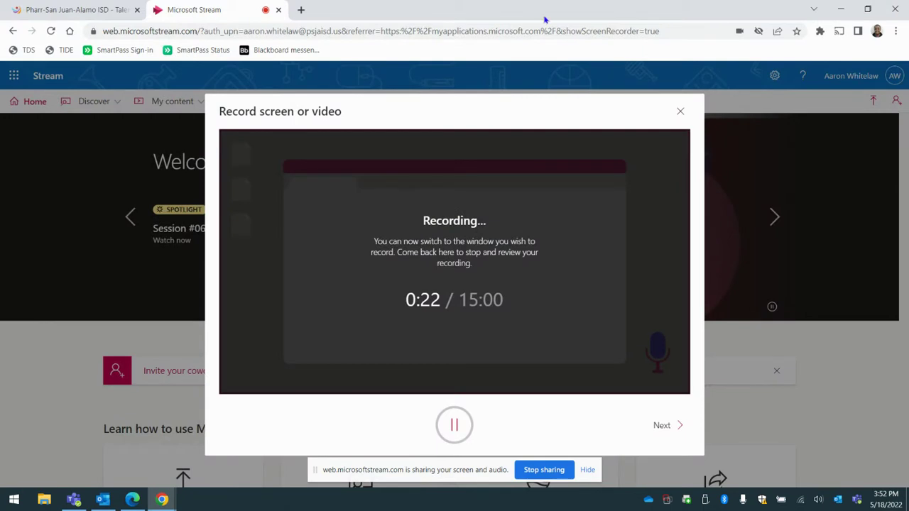
Load smartpass.app in a new Chrome tab.
click(301, 9)
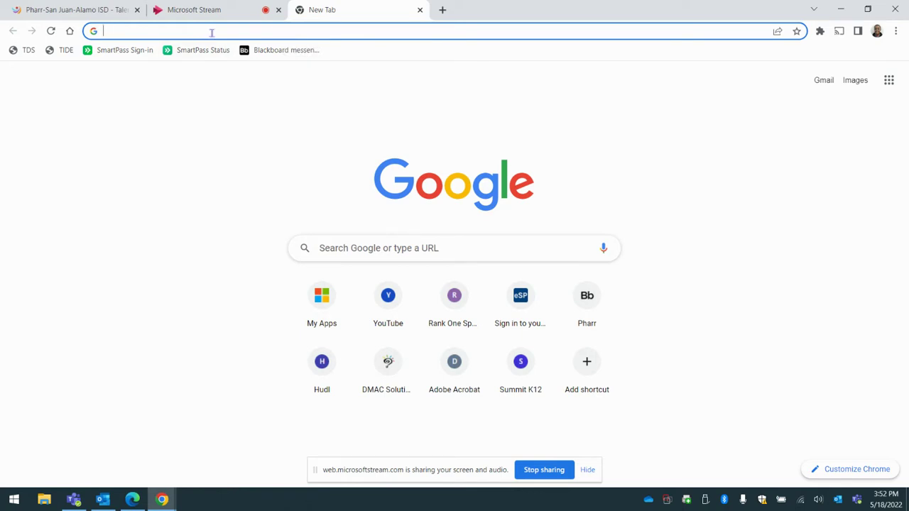
text(smart)
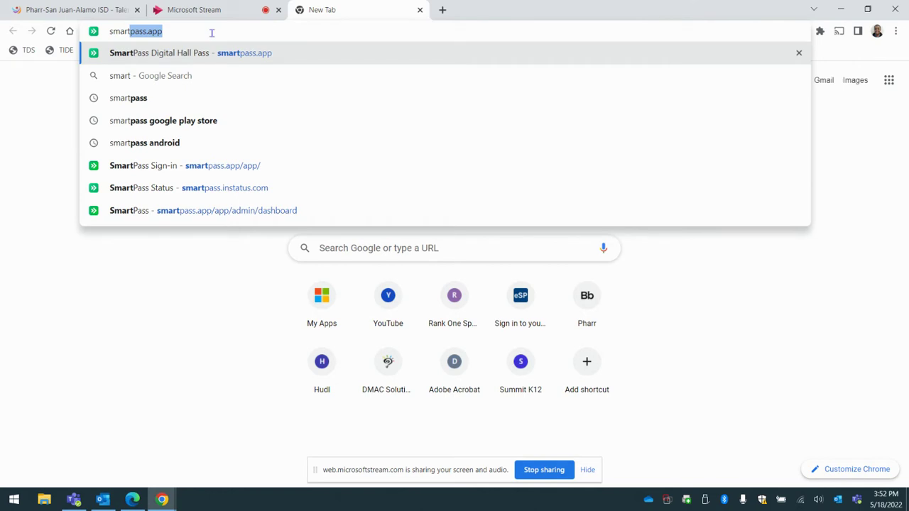
text(pass.app)
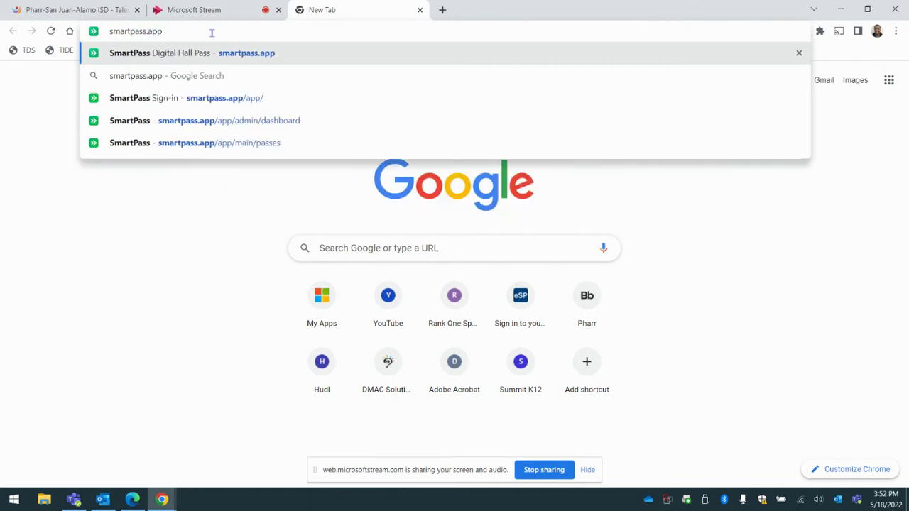
key(Return)
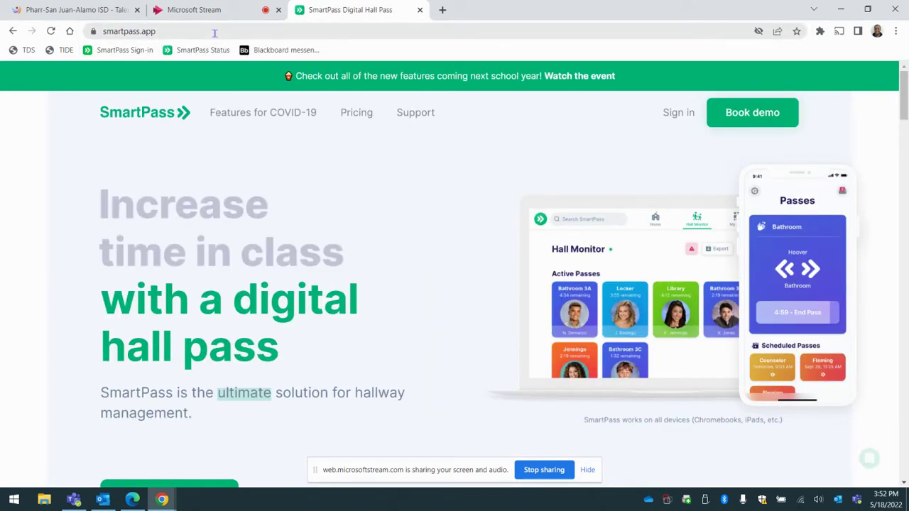
Sign in to SmartPass with the substitute account's username and password.
click(677, 119)
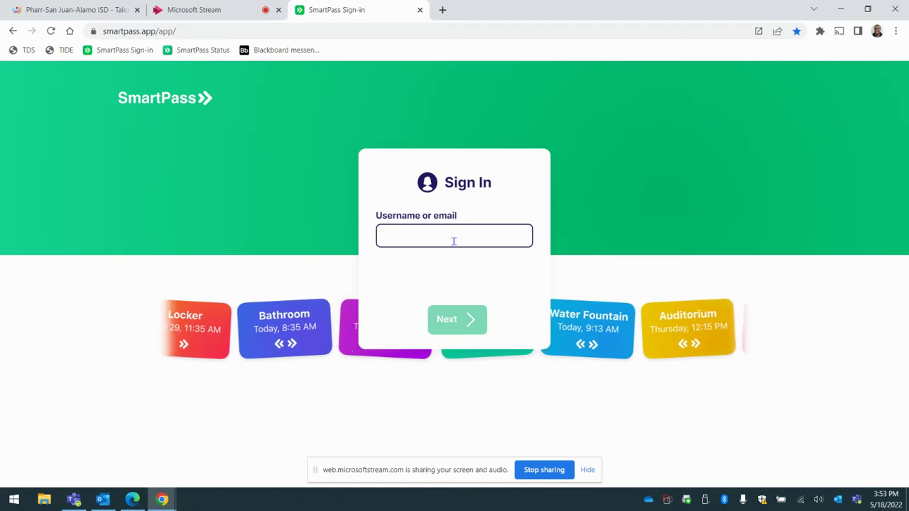
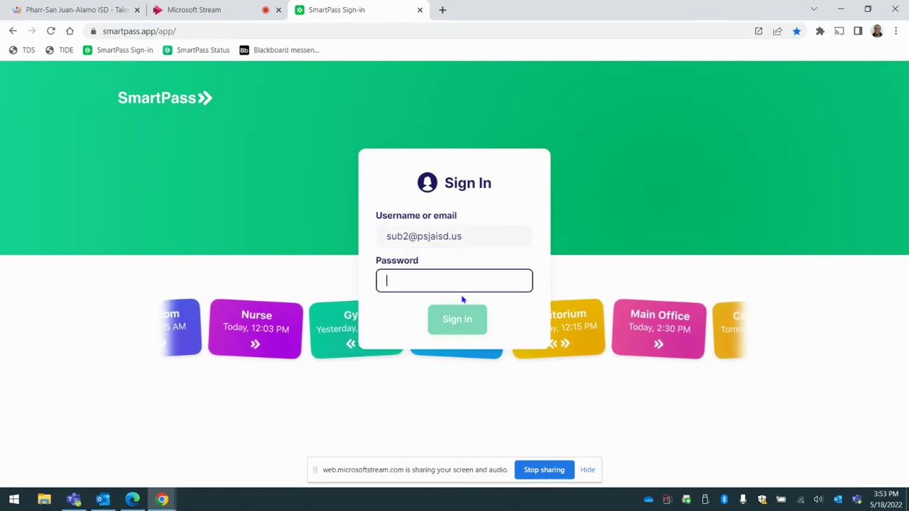
text(•••••••••)
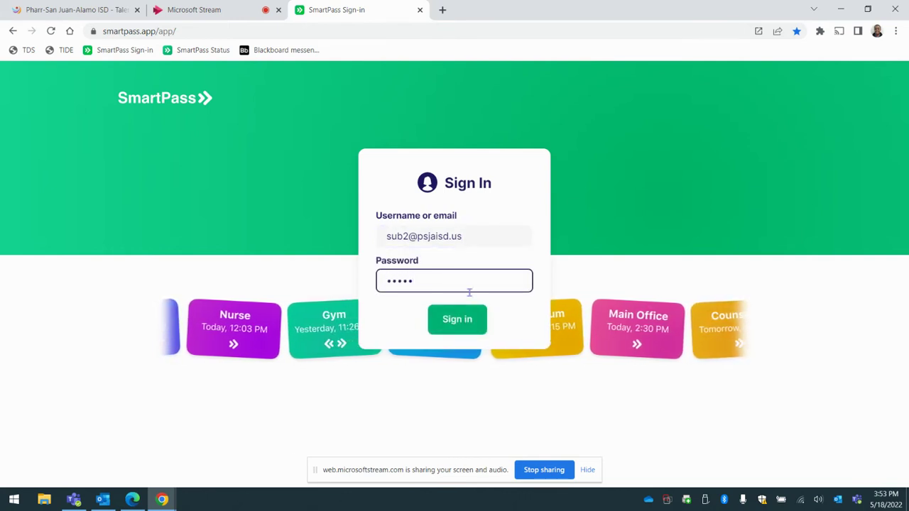
text(•••)
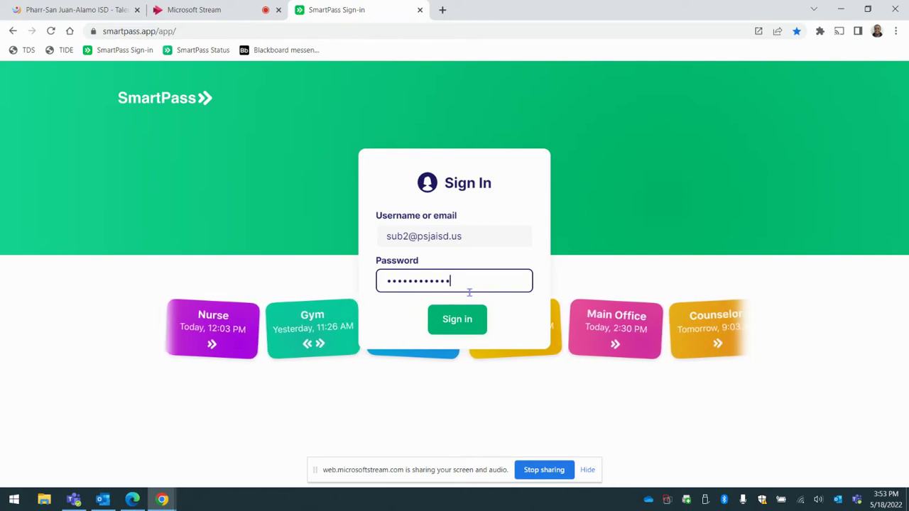
click(466, 318)
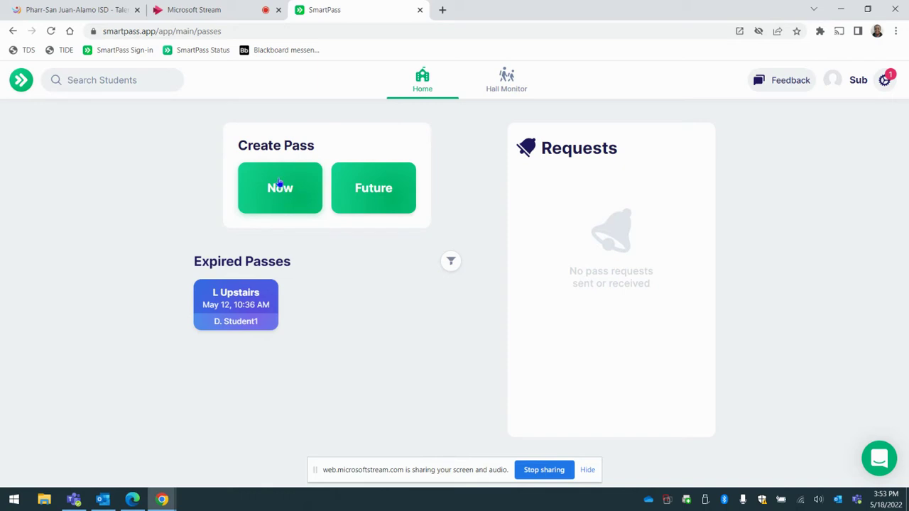
Start a Now pass, pick Demo Student1 from a 'dem' search, and continue to the origin room.
click(266, 190)
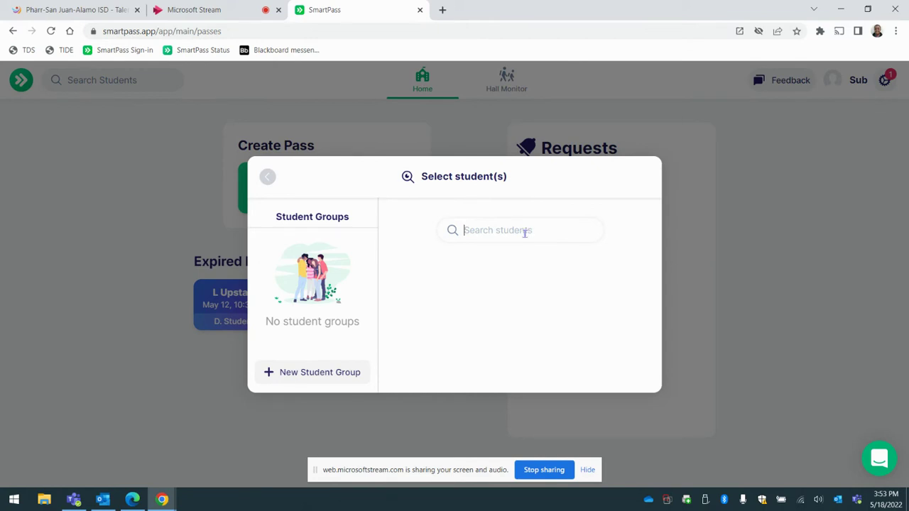
text(dem)
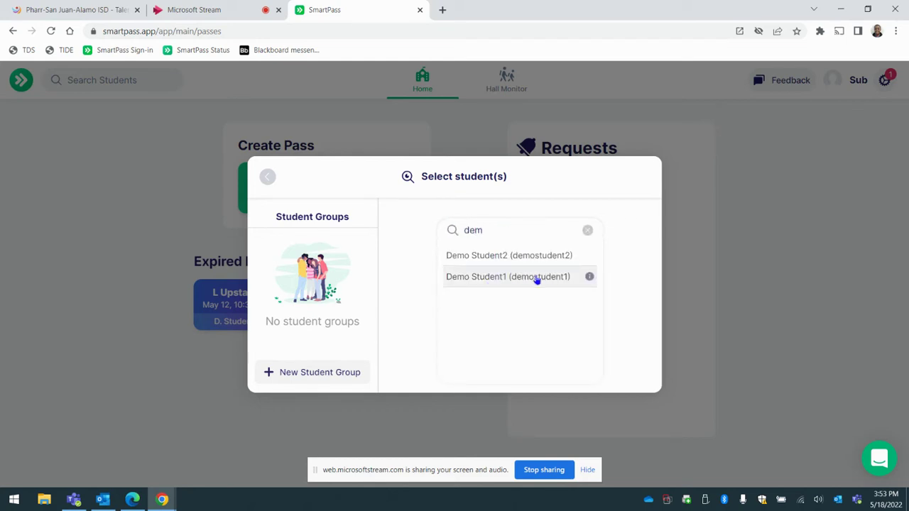
click(536, 277)
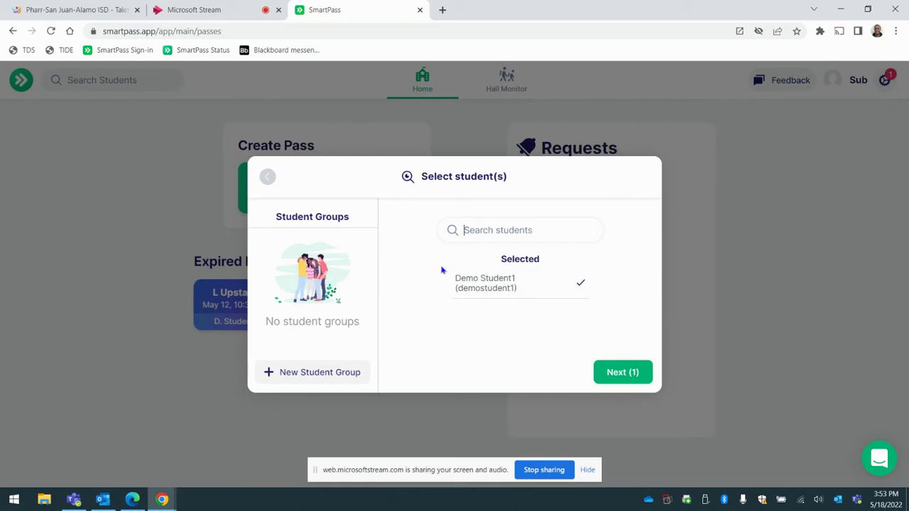
click(619, 374)
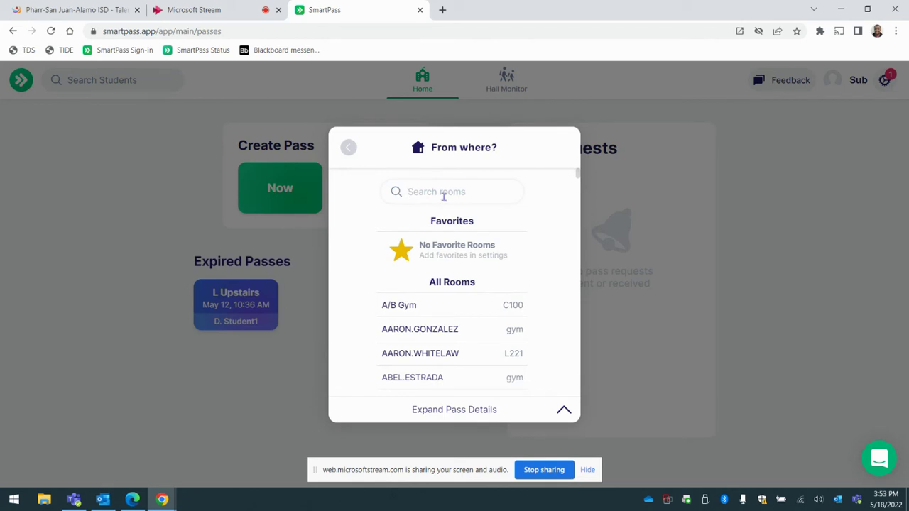
Search the room list and set L221 as the pass's starting room.
text(aaron)
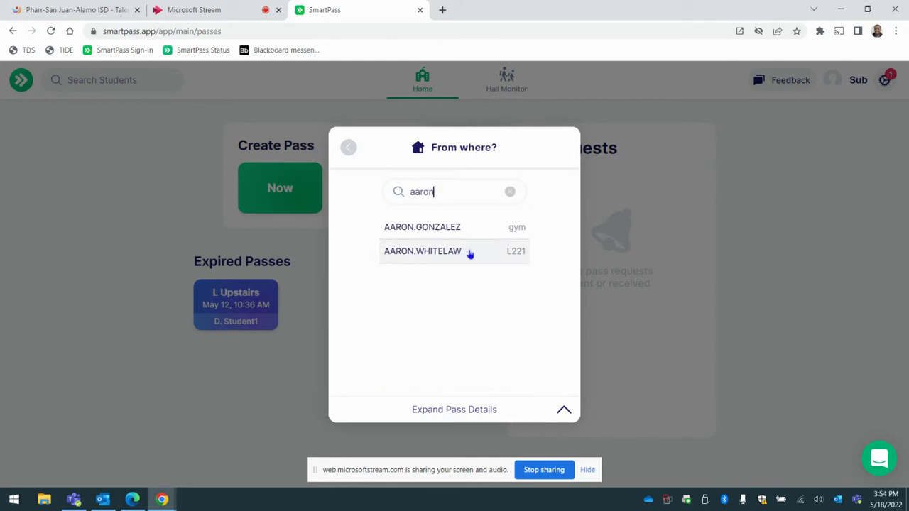
drag(455, 189, 358, 189)
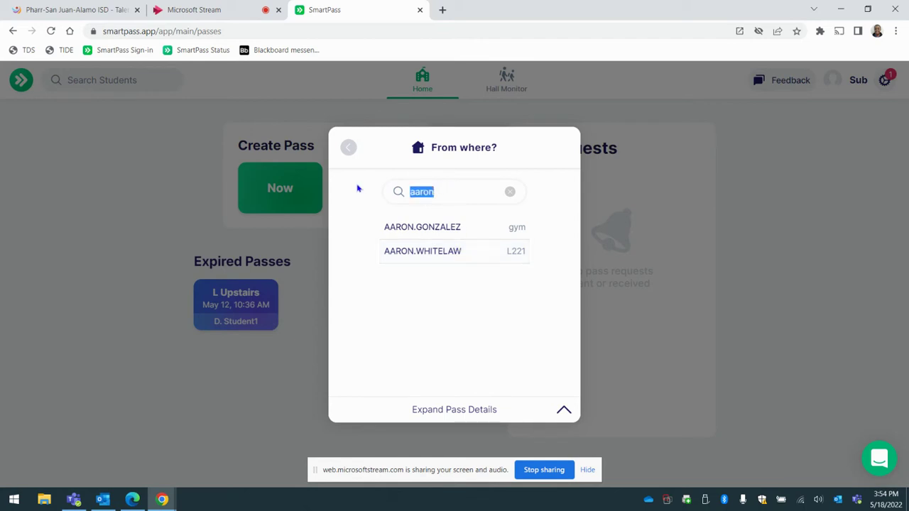
text(LL)
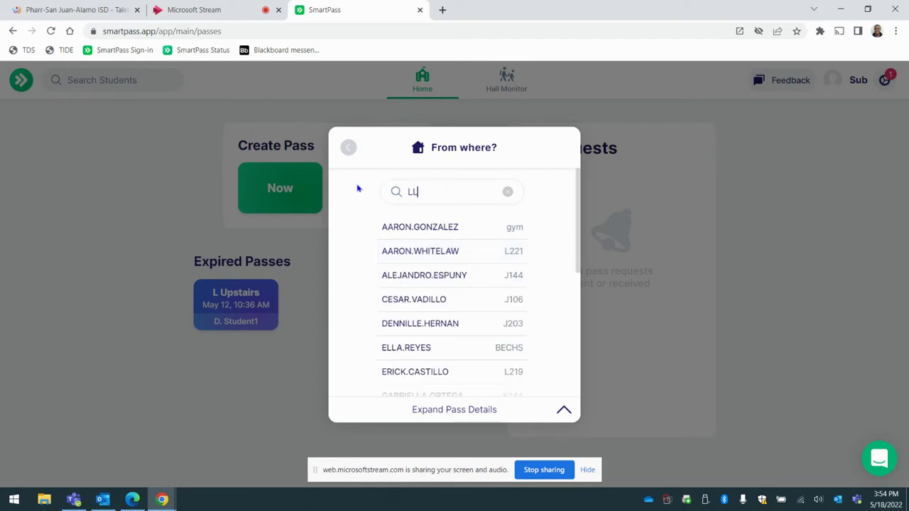
text(221)
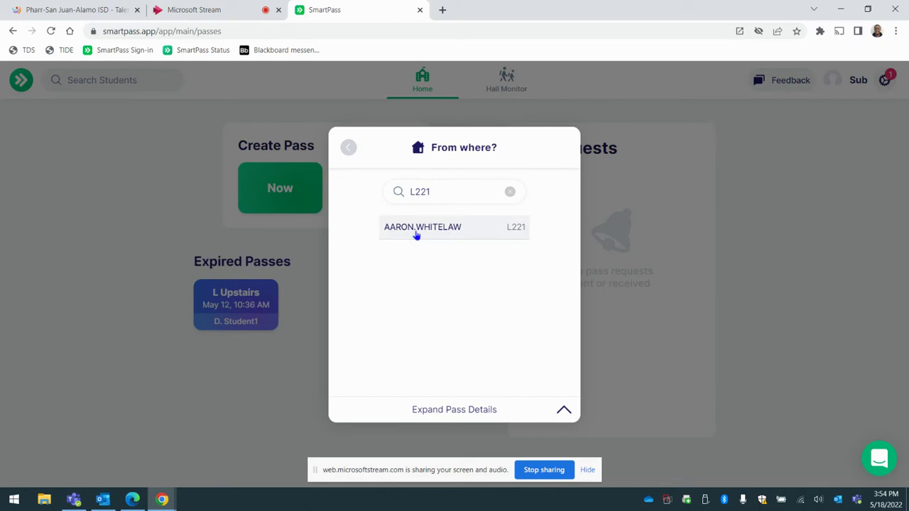
click(417, 228)
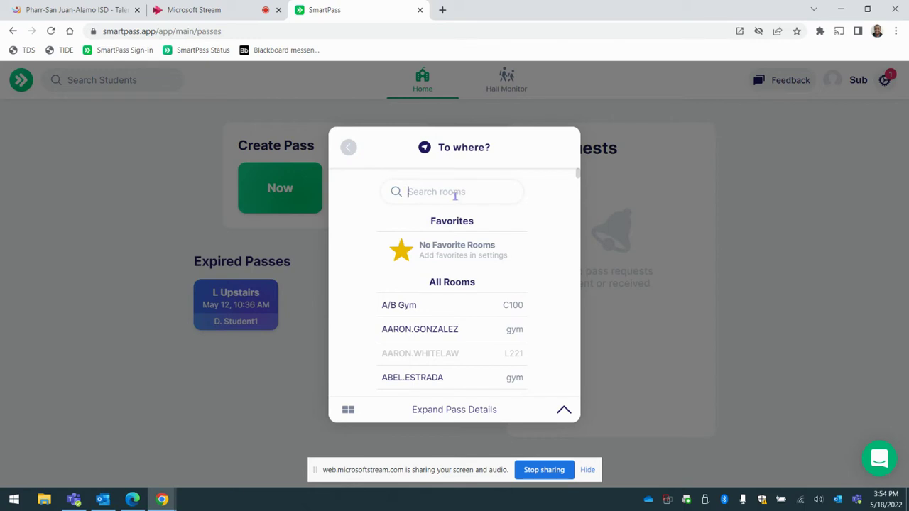
Search the destination rooms and select L Upstairs.
text(res)
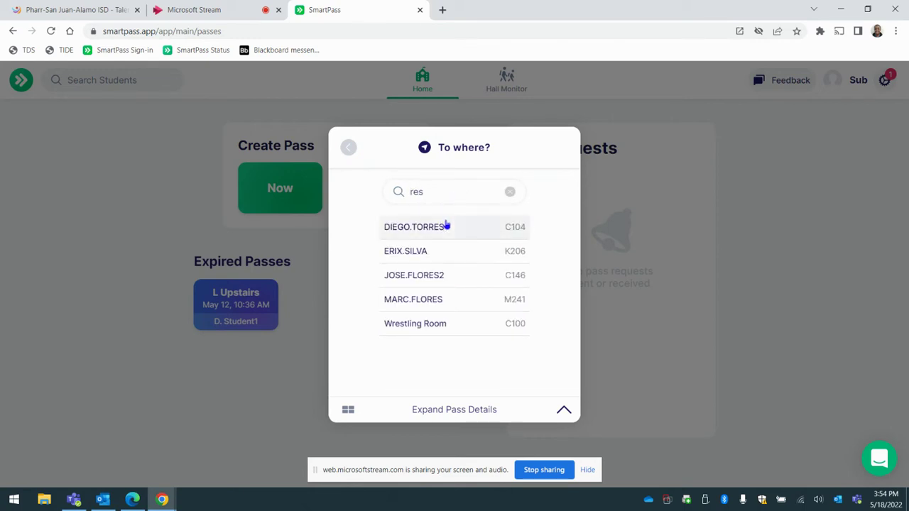
key(BackSpace)
key(BackSpace)
key(BackSpace)
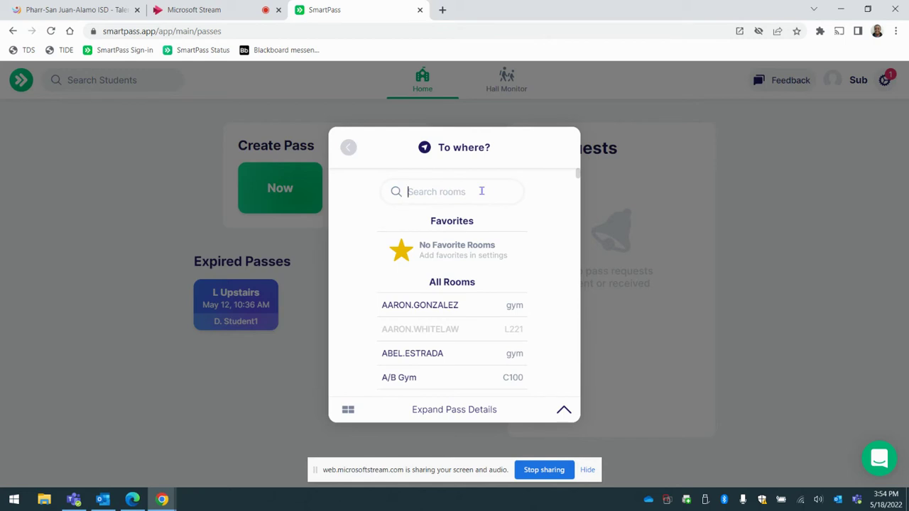
text(Ups)
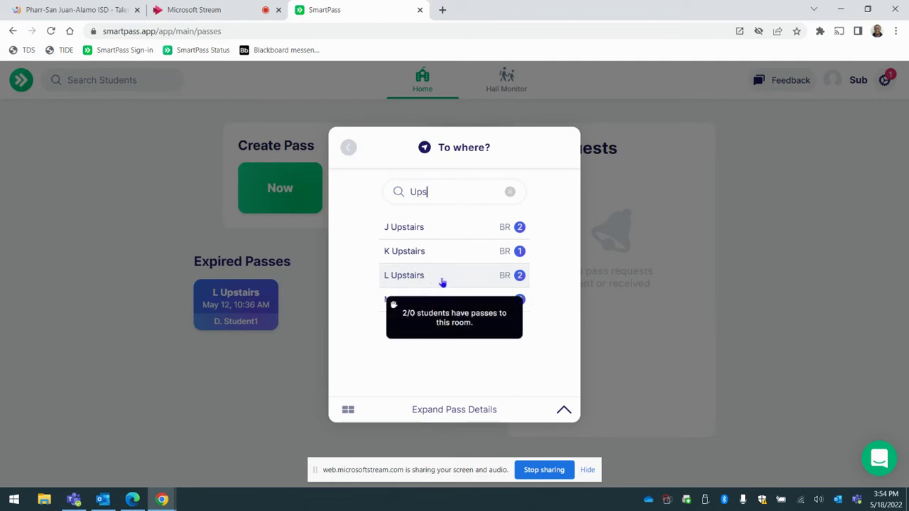
drag(427, 192, 377, 200)
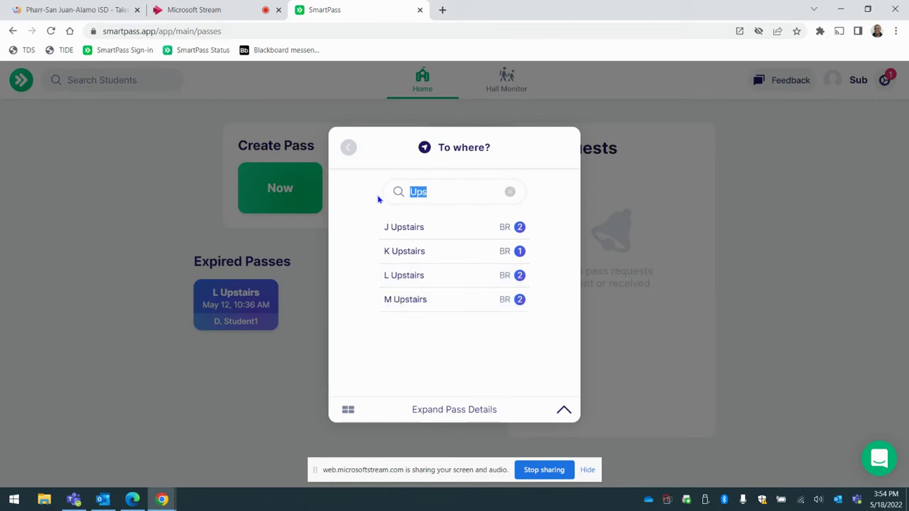
text(Down)
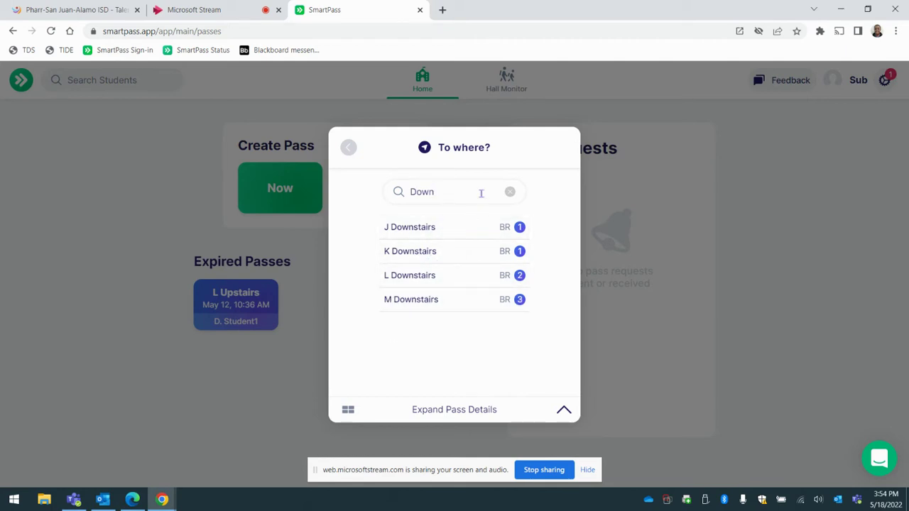
drag(480, 193, 370, 193)
text(Upstai)
click(454, 278)
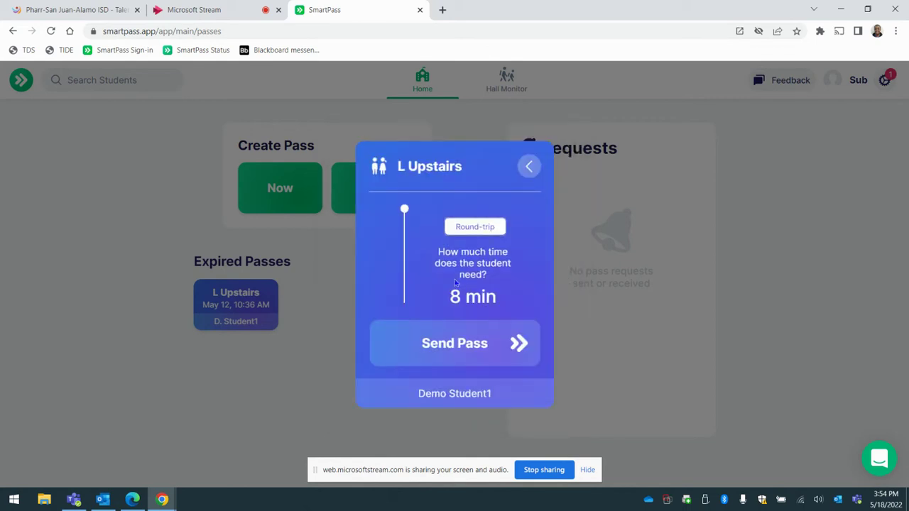
Reselect L Upstairs via an 'ups' search and send the 8-minute round-trip pass.
click(529, 166)
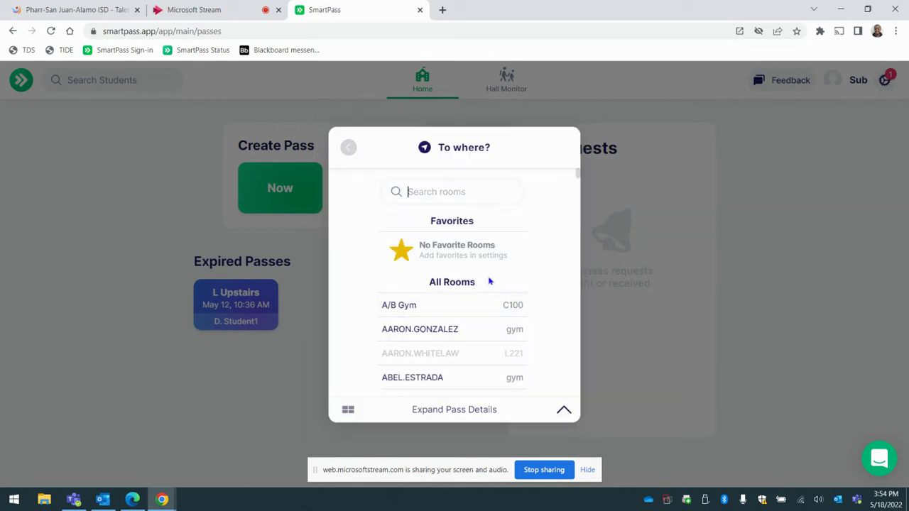
click(438, 182)
text(ups)
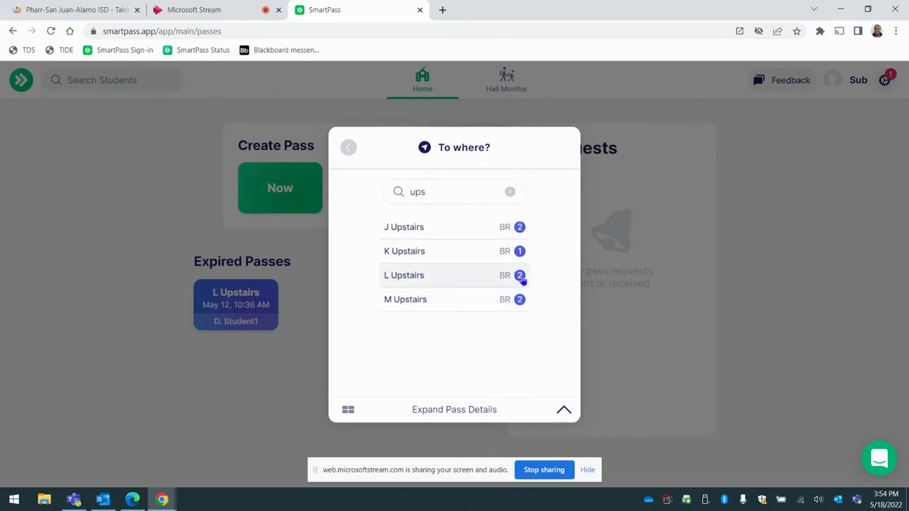
click(490, 278)
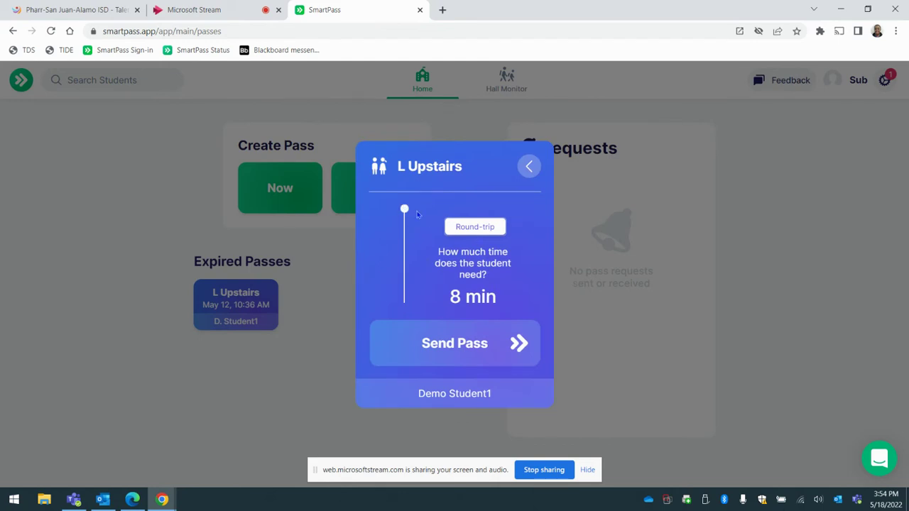
click(496, 352)
Open the active L Upstairs pass details and check its countdown in the student's Edge window.
click(242, 313)
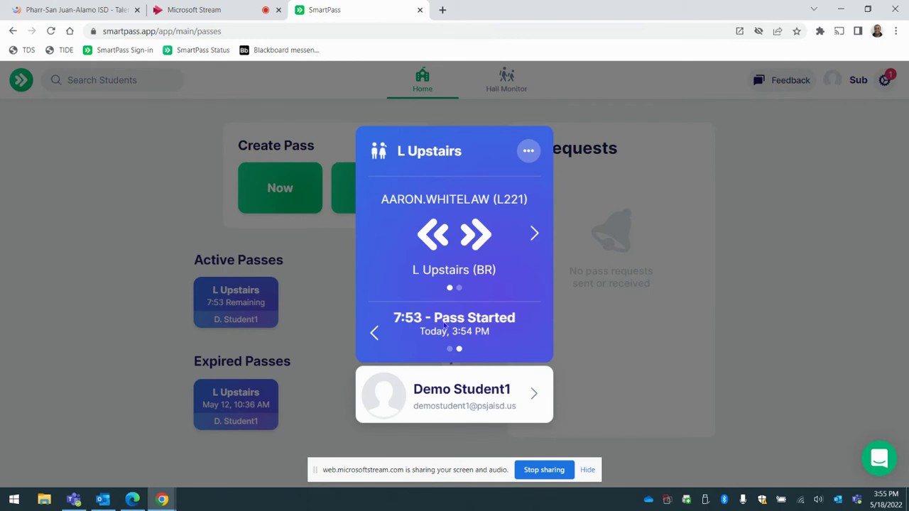
key(alt+Tab)
key(alt+Tab)
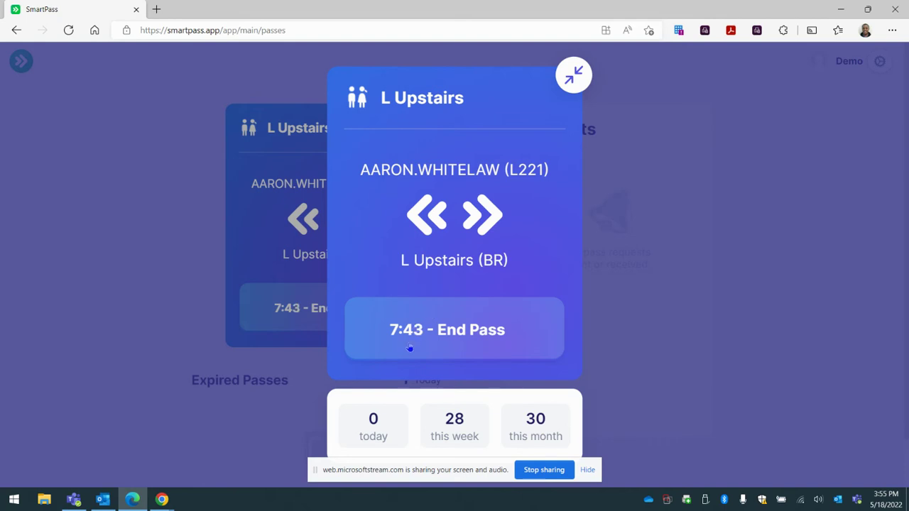
key(alt+Tab)
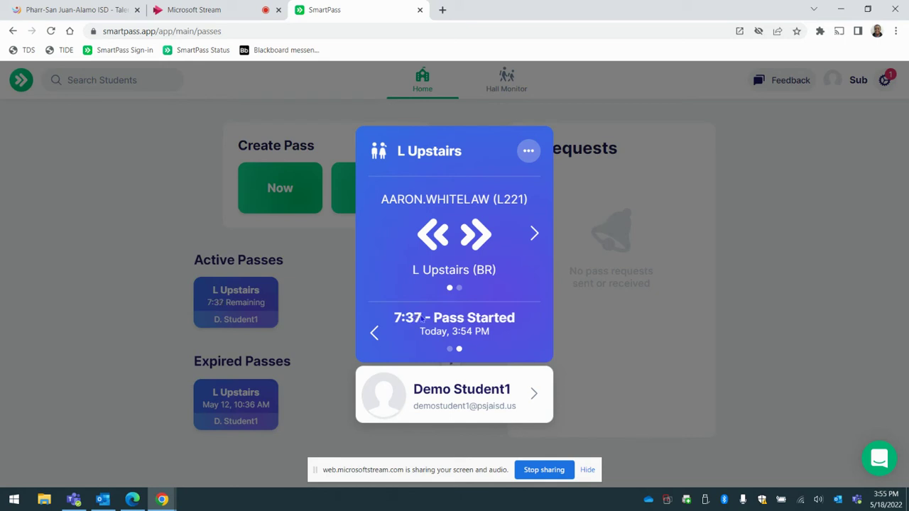
click(529, 152)
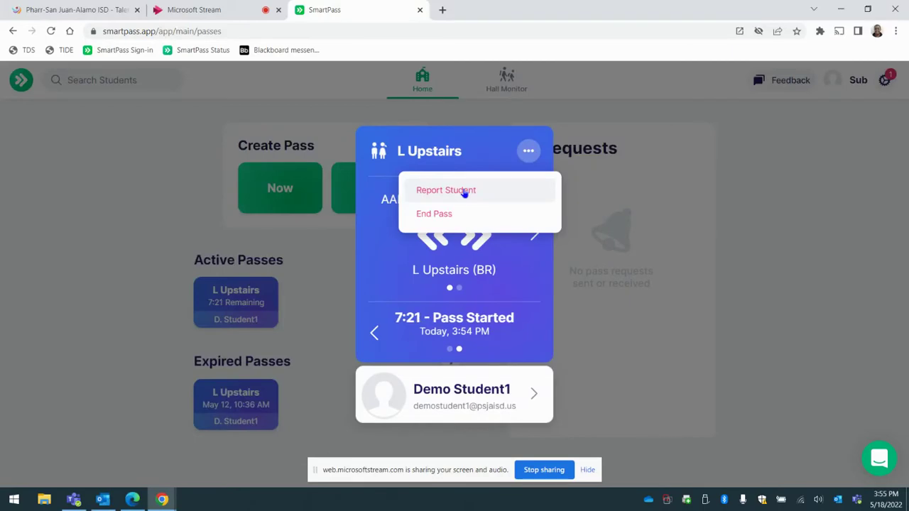
click(464, 193)
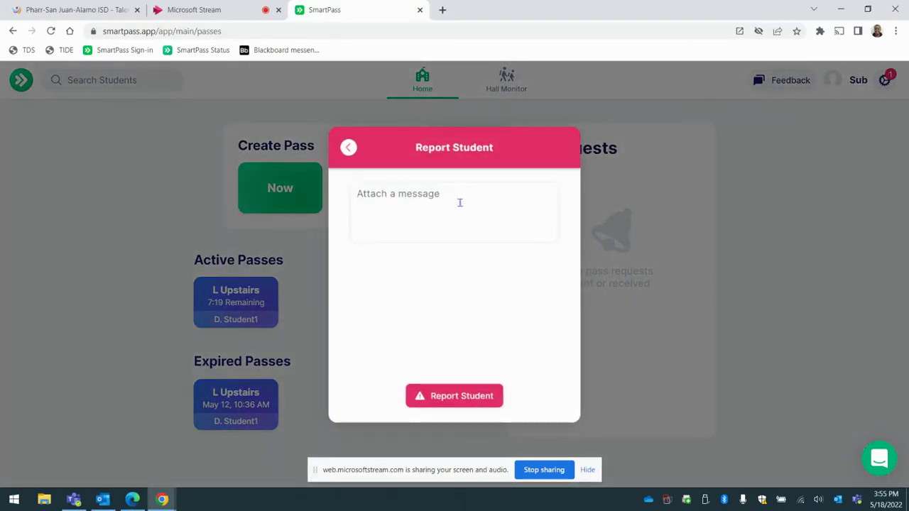
text(Student skipping)
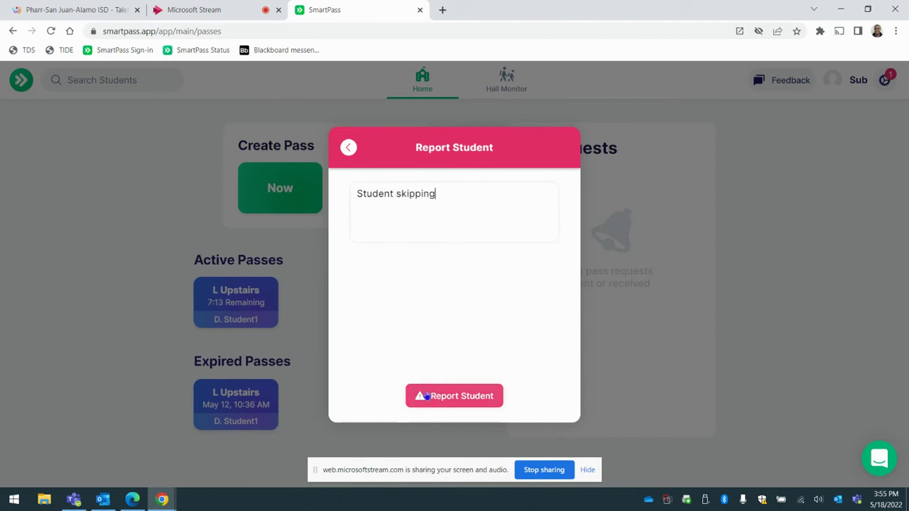
drag(436, 194, 402, 195)
key(BackSpace)
key(BackSpace)
key(BackSpace)
key(BackSpace)
key(BackSpace)
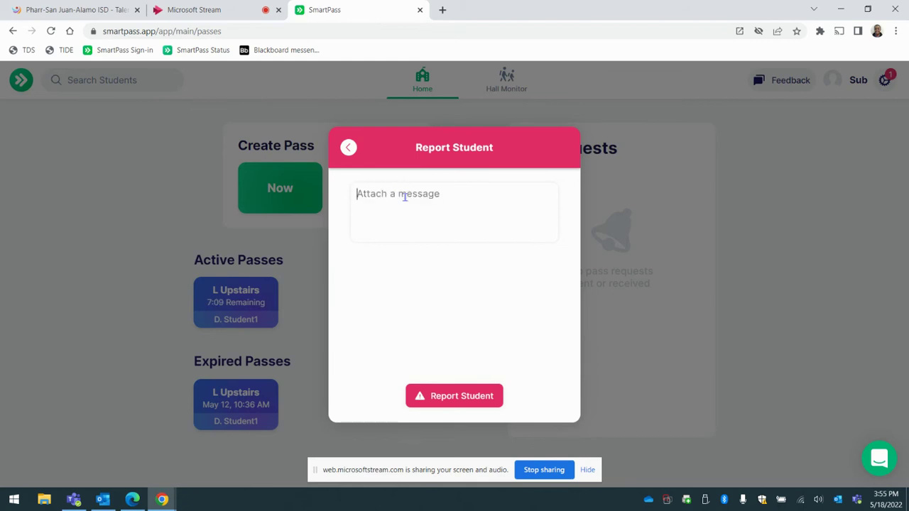
click(348, 147)
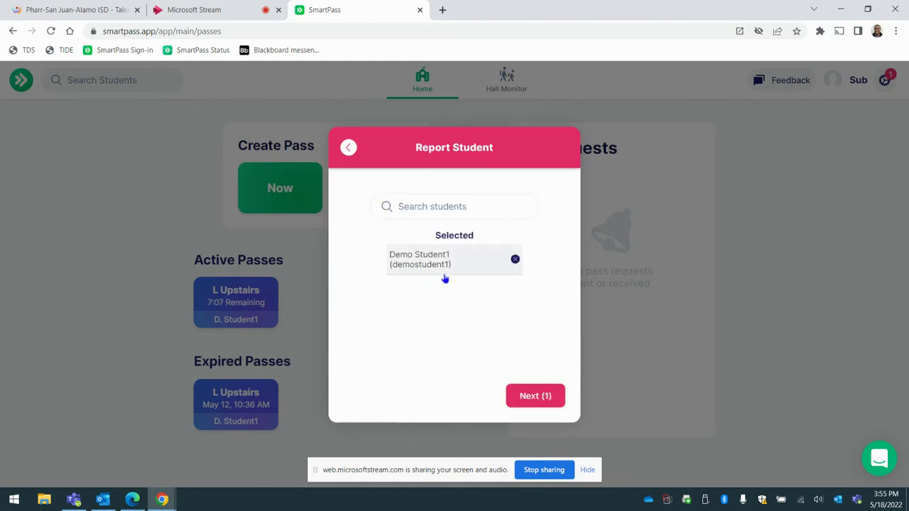
click(355, 149)
click(239, 309)
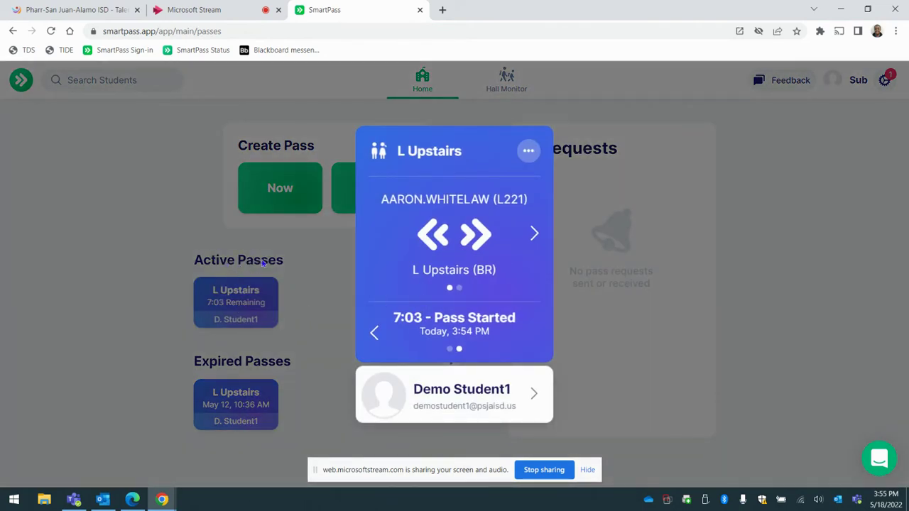
End Demo Student1's L Upstairs pass from its options menu, moving it to Expired Passes.
click(305, 385)
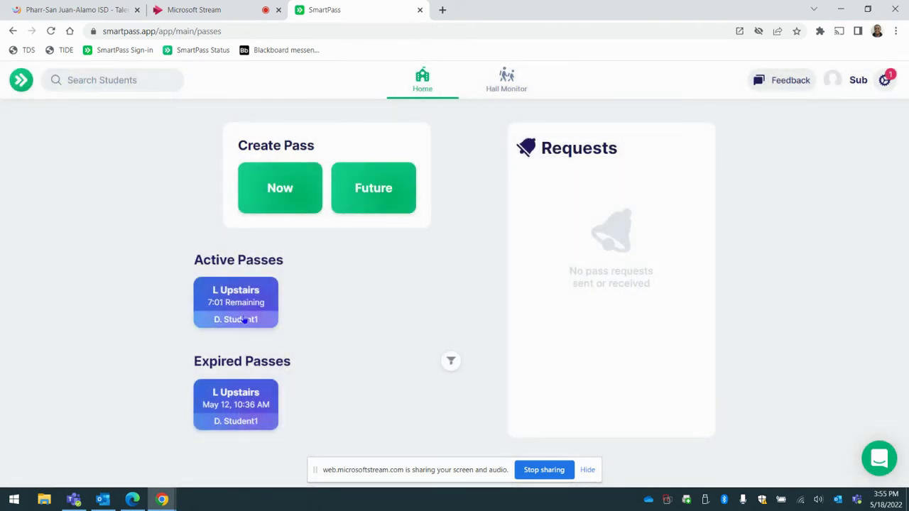
click(244, 320)
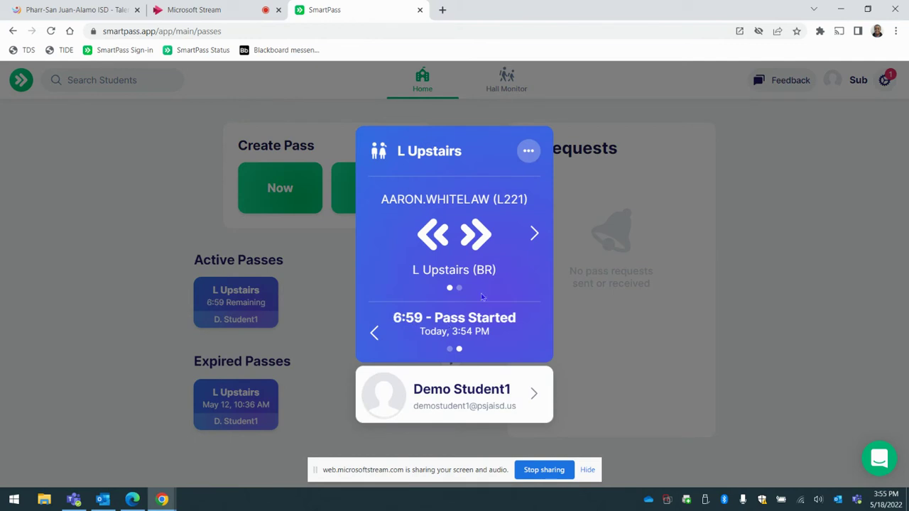
click(527, 152)
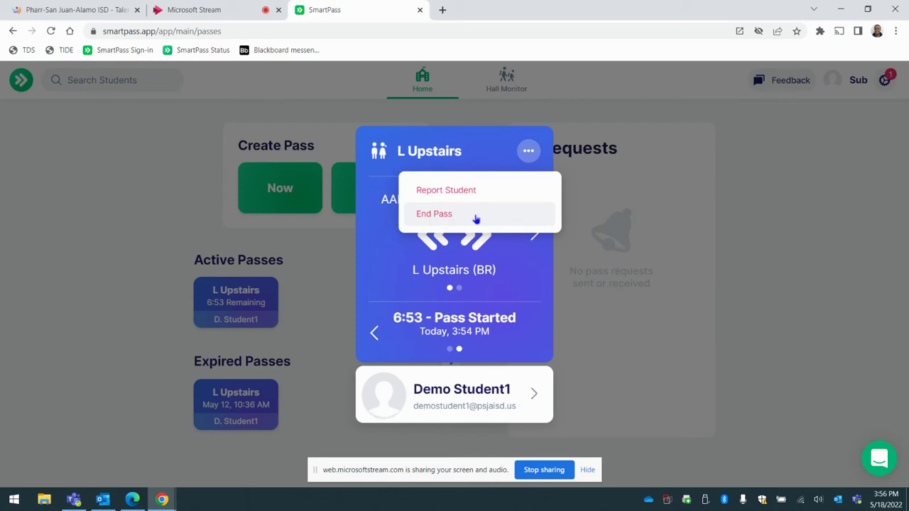
click(210, 210)
key(alt+Tab)
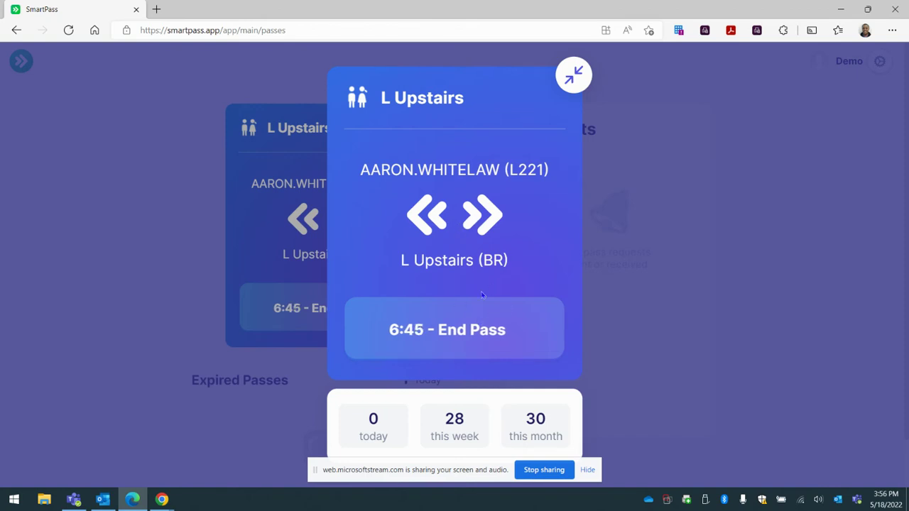
click(60, 237)
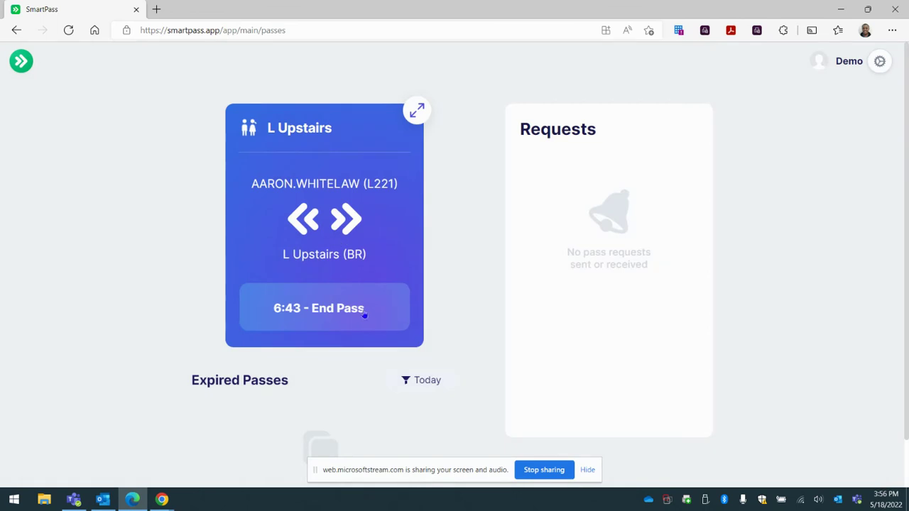
key(alt+Tab)
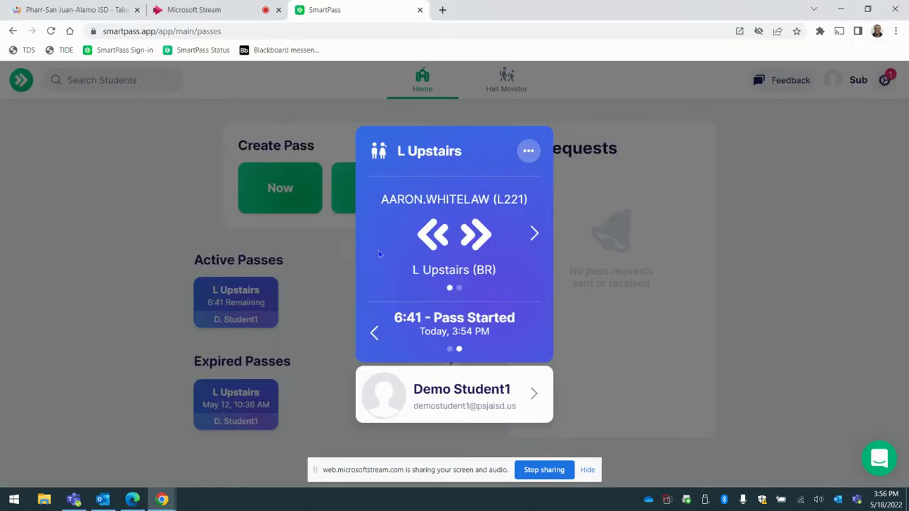
click(529, 152)
click(524, 223)
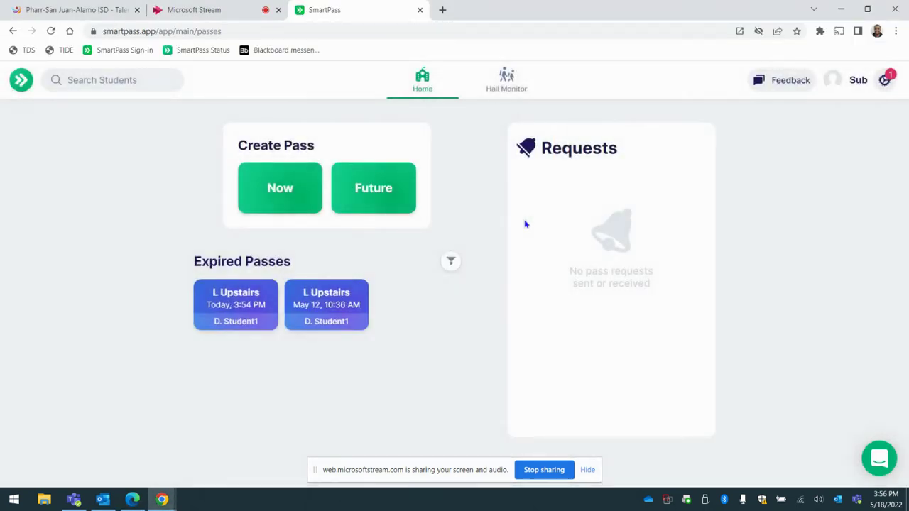
Start another Now pass with Demo Student1 selected via a 'demo' search, then continue.
click(278, 199)
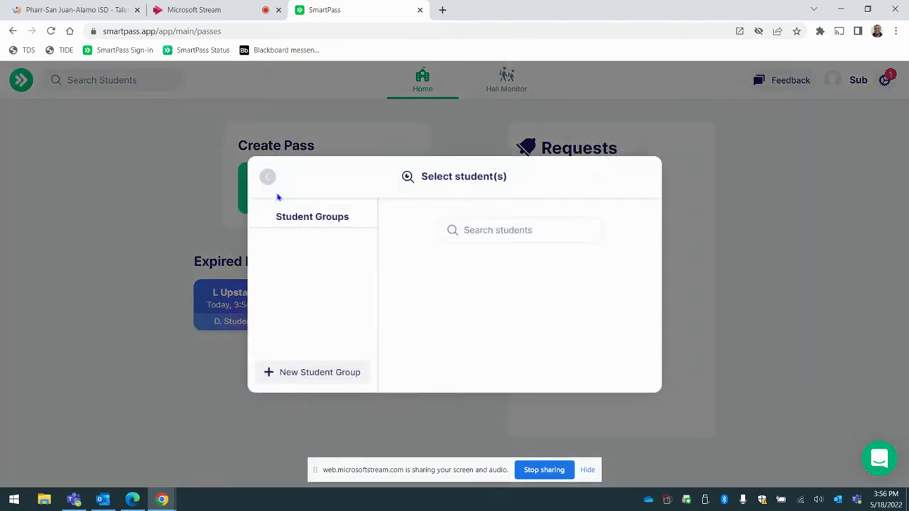
text(demo)
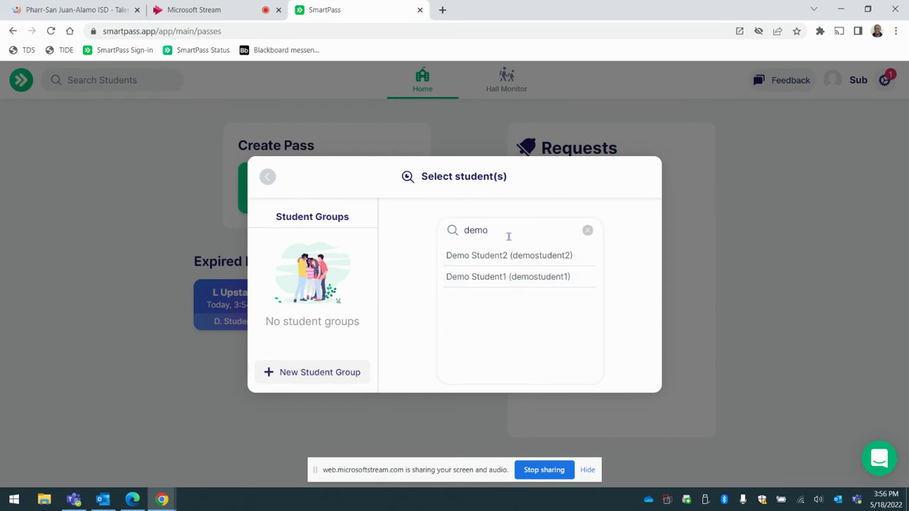
drag(507, 234, 420, 229)
text(123)
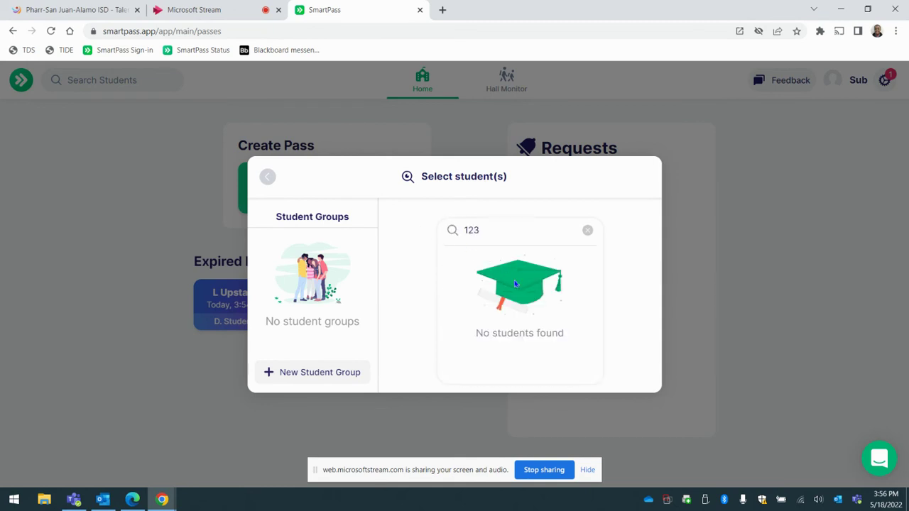
key(BackSpace)
drag(511, 235, 433, 232)
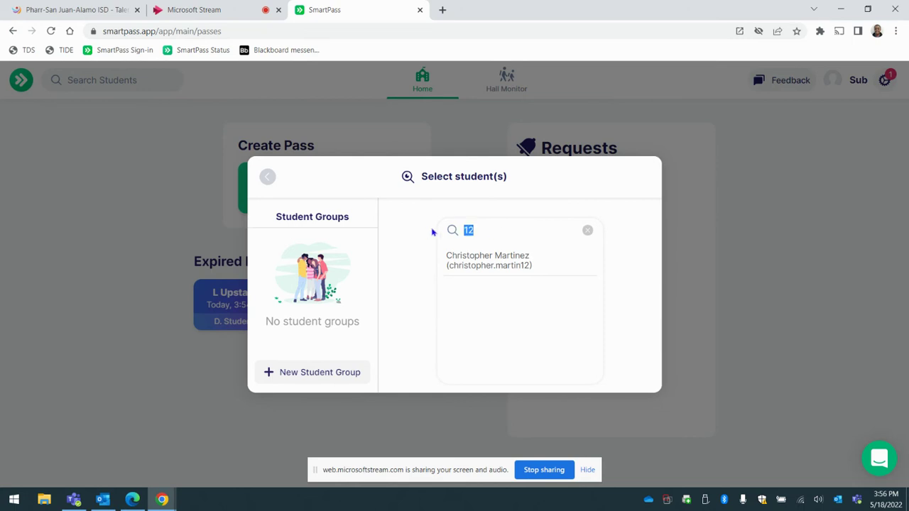
text(demo)
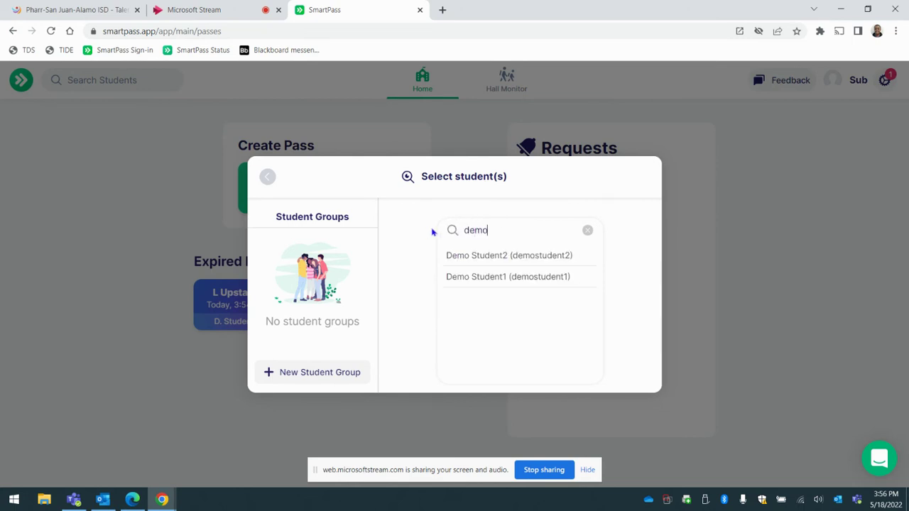
click(472, 277)
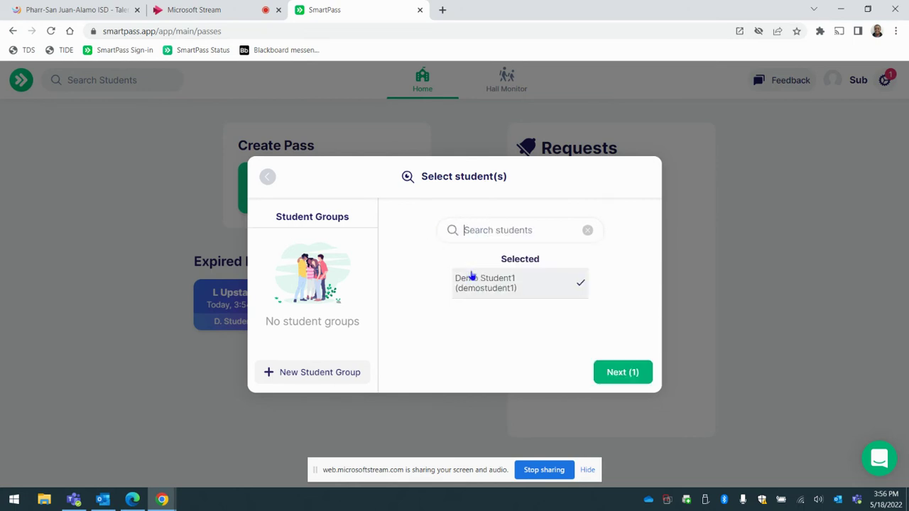
click(623, 372)
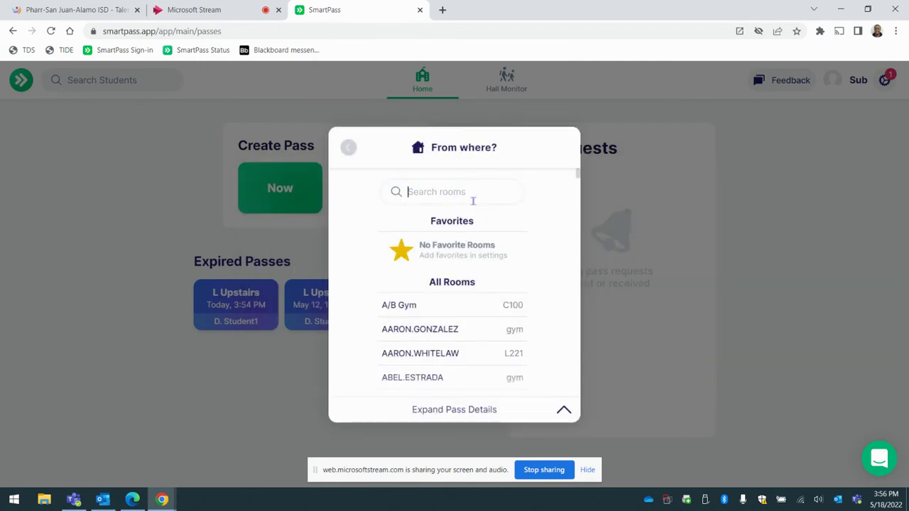
Send Demo Student1 a 6-minute one-way pass from L221 to the Main Office.
text(aaron)
click(431, 253)
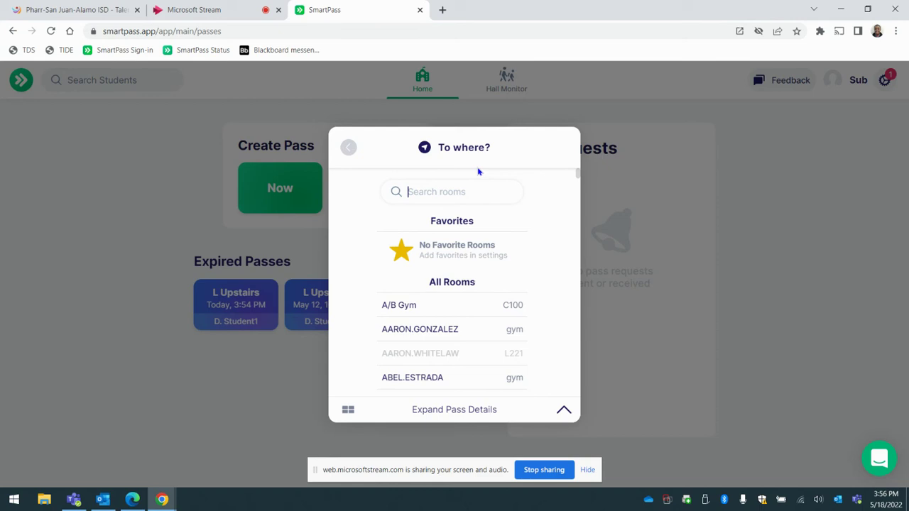
text(main)
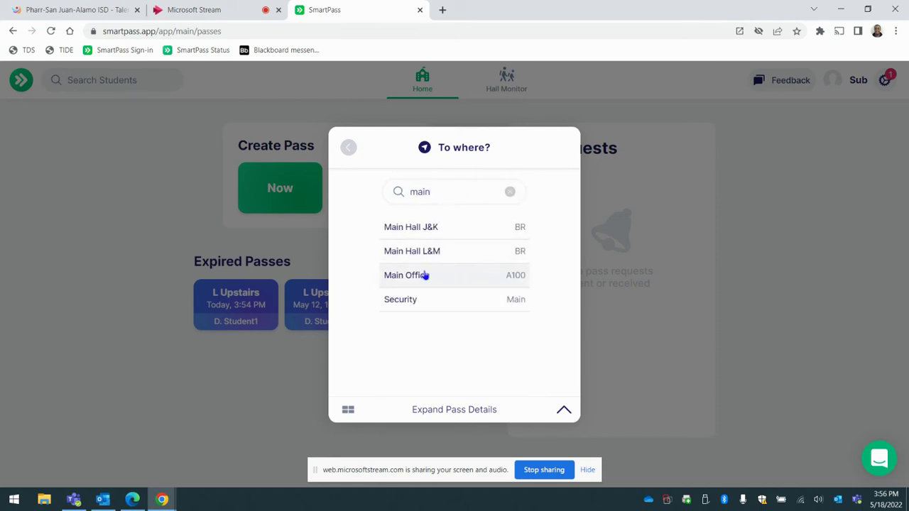
click(424, 275)
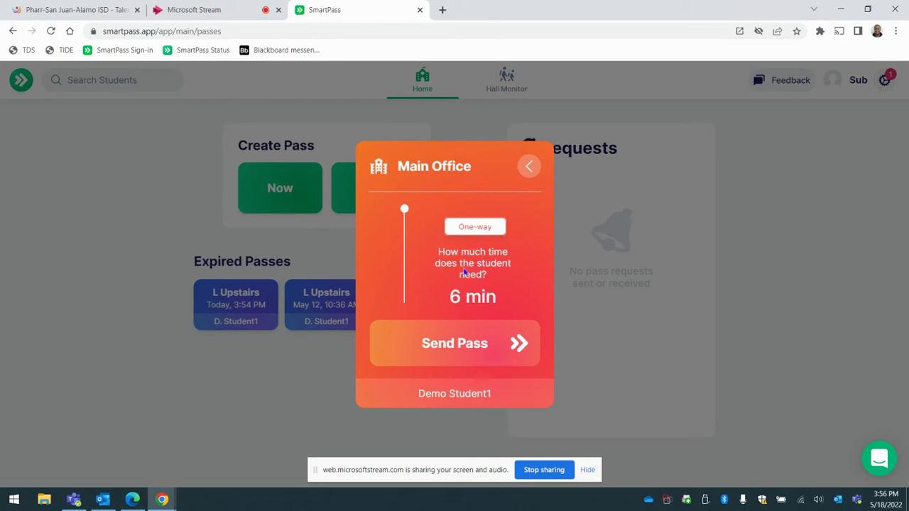
click(463, 360)
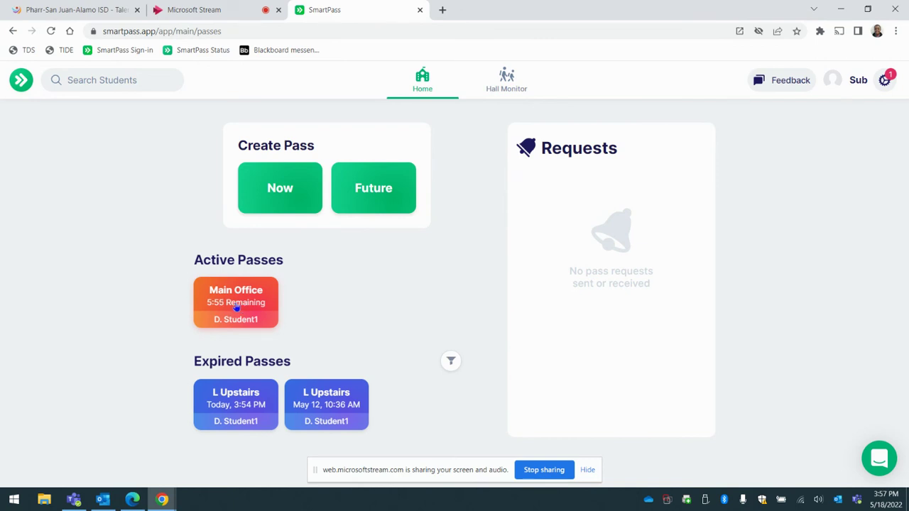
Open the active Main Office pass and compare it with the student's view of it.
click(237, 306)
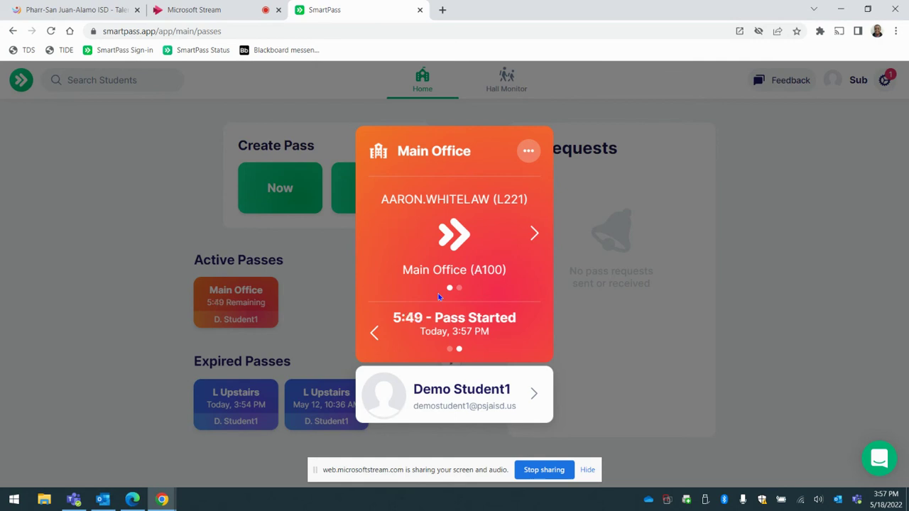
key(alt+Tab)
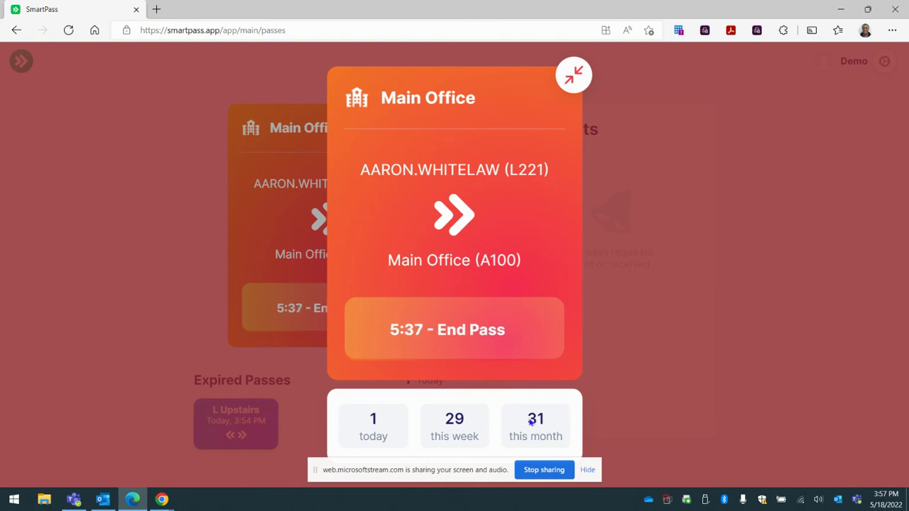
key(alt+Tab)
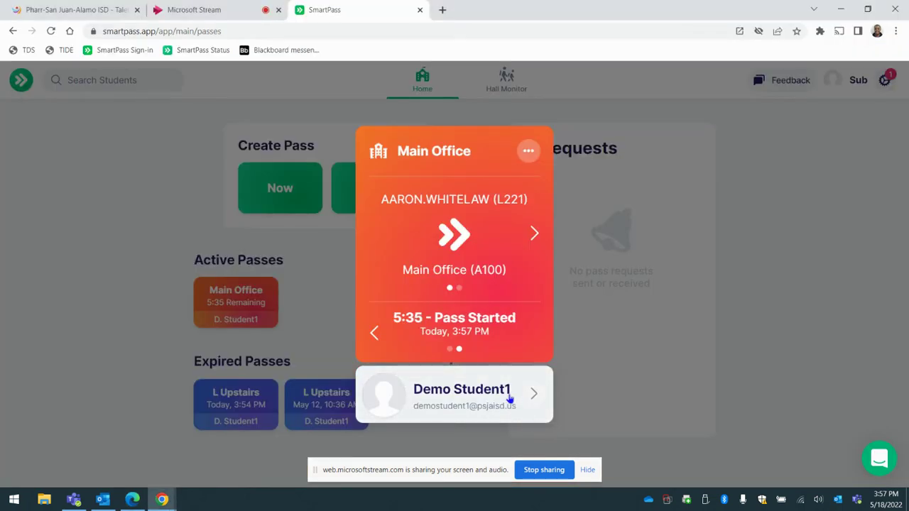
Review the student's profile and pass history, then end the Main Office pass.
click(509, 400)
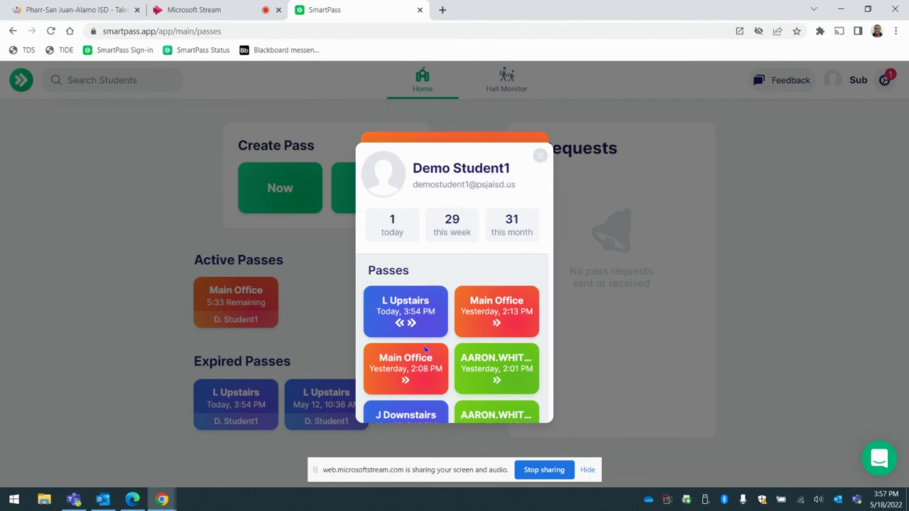
scroll(448, 355, down, 5)
click(548, 161)
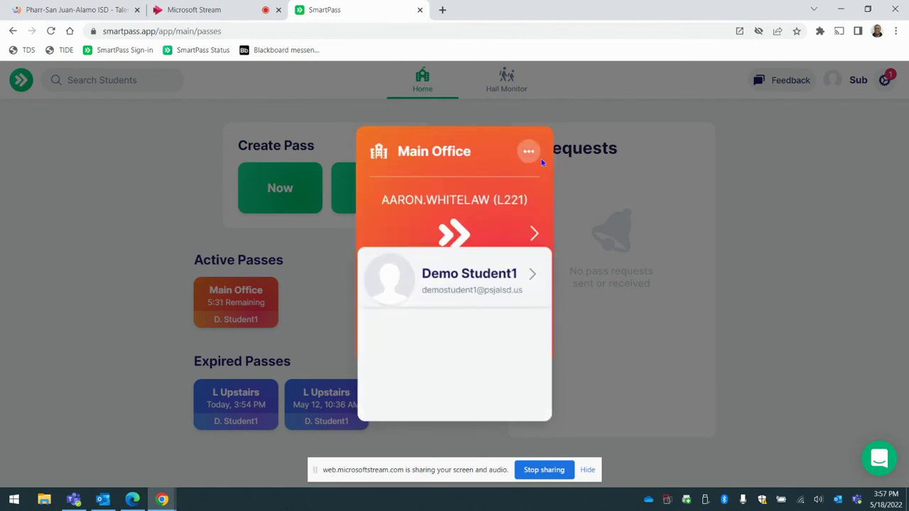
click(531, 154)
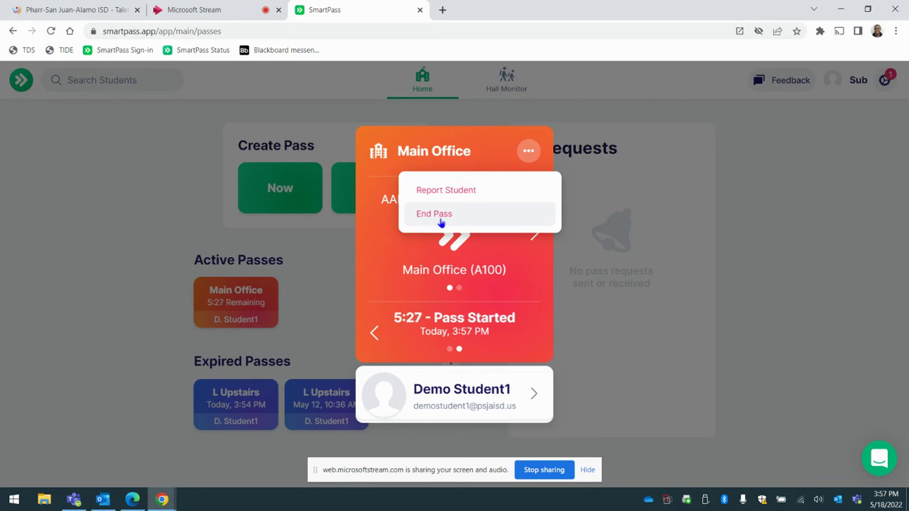
click(440, 220)
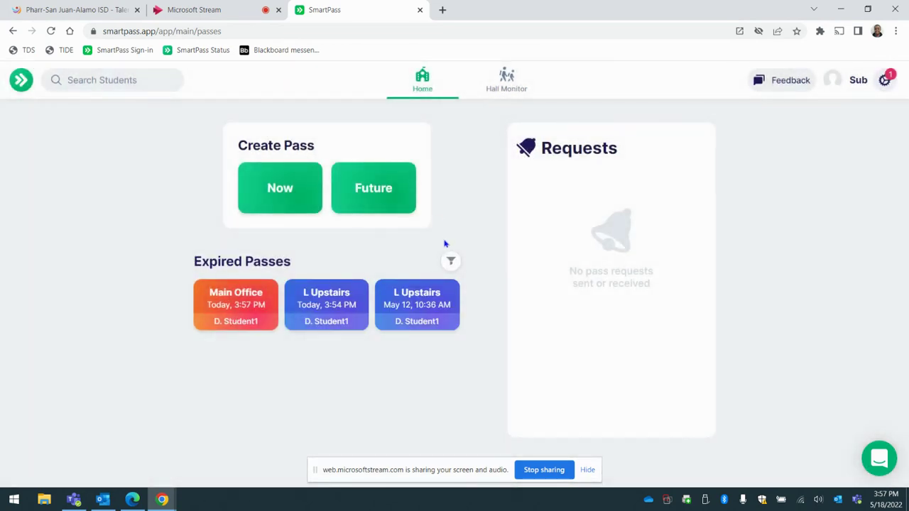
In Hall Monitor, open the Go Center pass started 3:44 PM and check its options without choosing any.
click(519, 85)
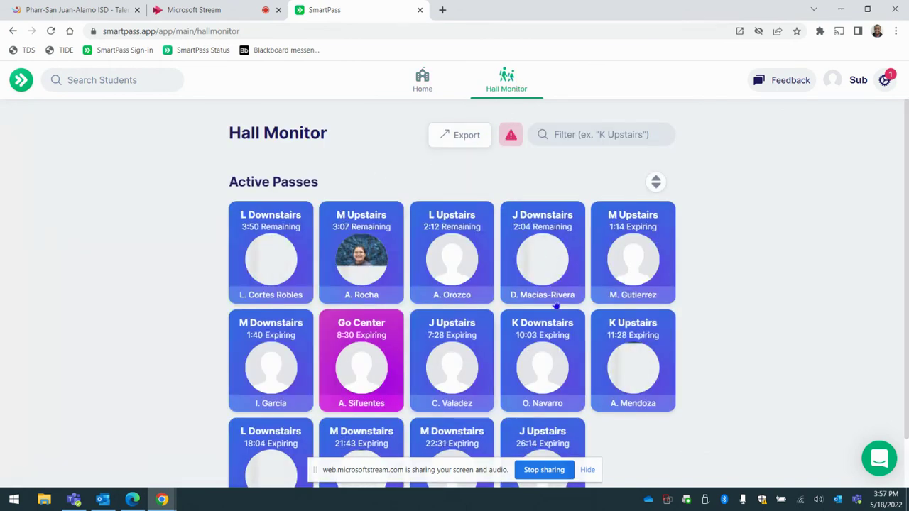
scroll(868, 243, down, 1)
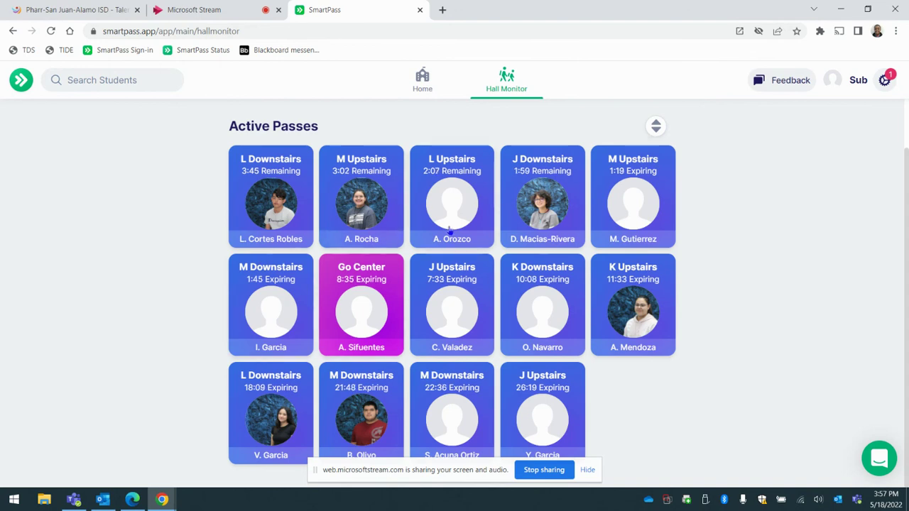
click(370, 310)
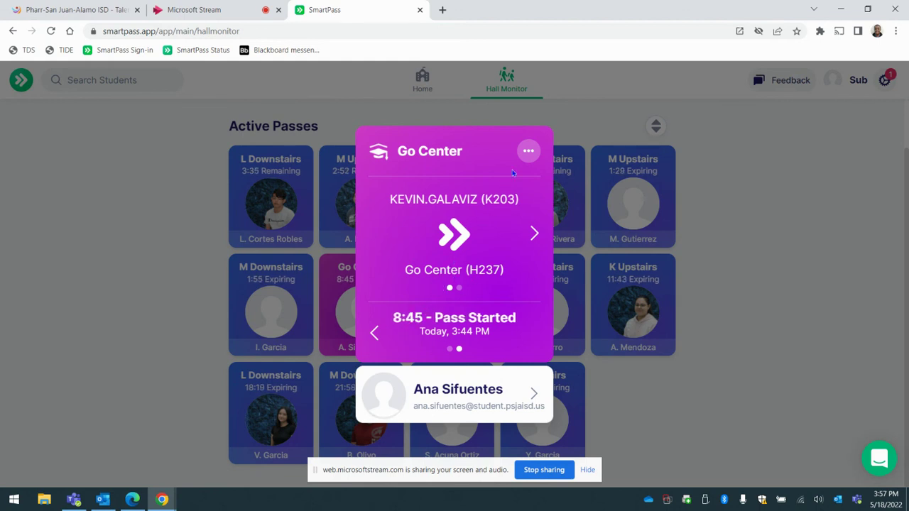
click(528, 150)
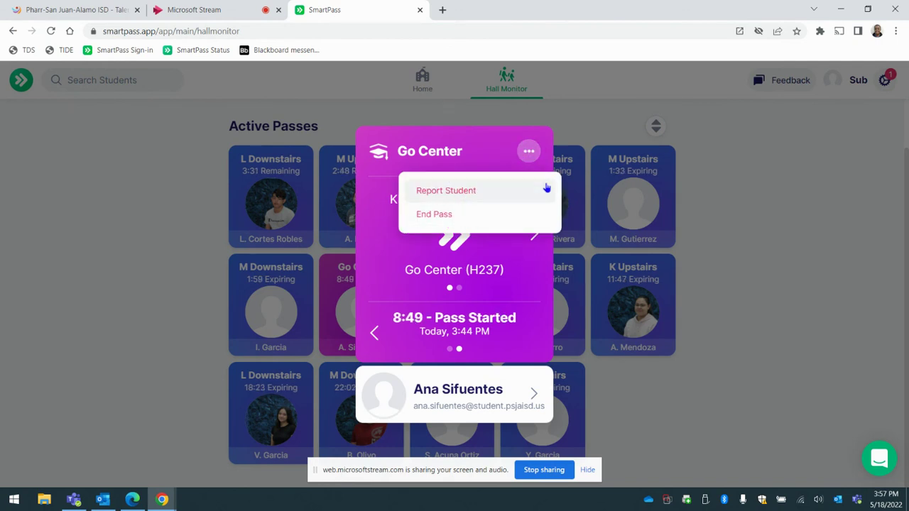
click(476, 155)
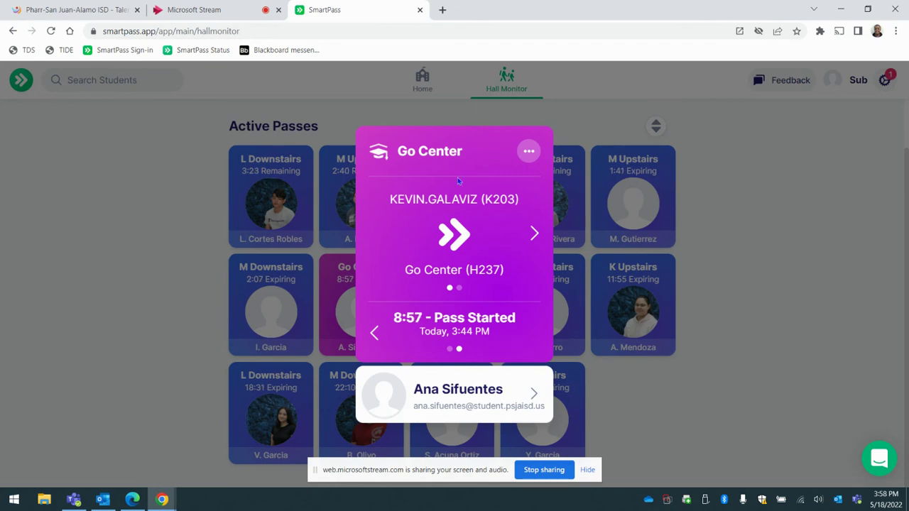
Close the Go Center pass card and go back to Home to see the Main Office and L Upstairs expired passes.
click(94, 193)
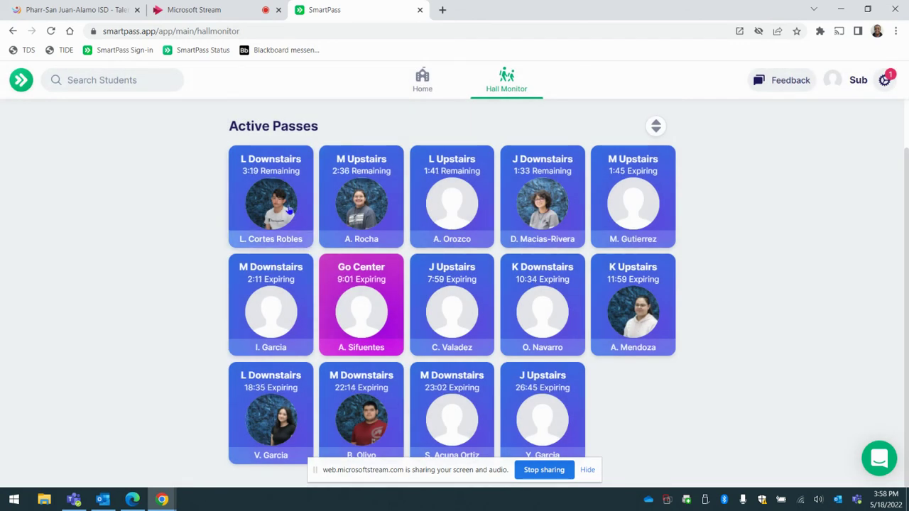
scroll(607, 341, up, 1)
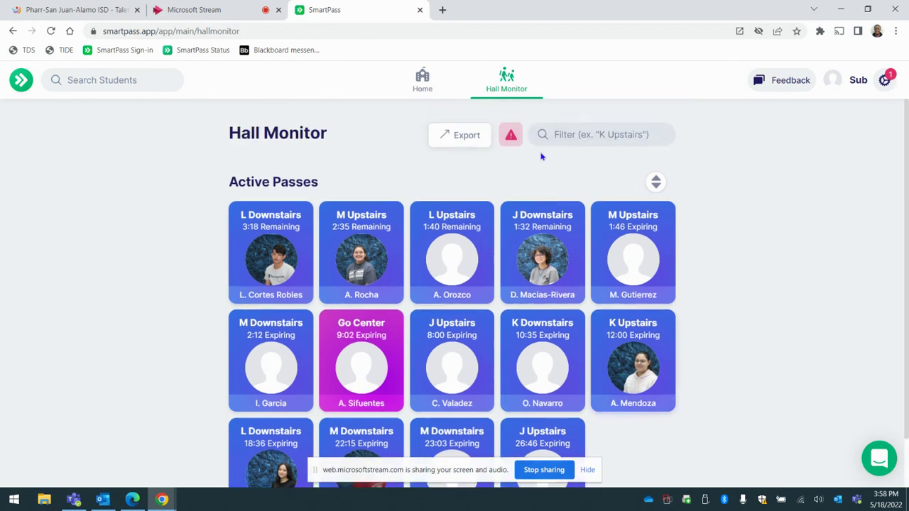
click(410, 90)
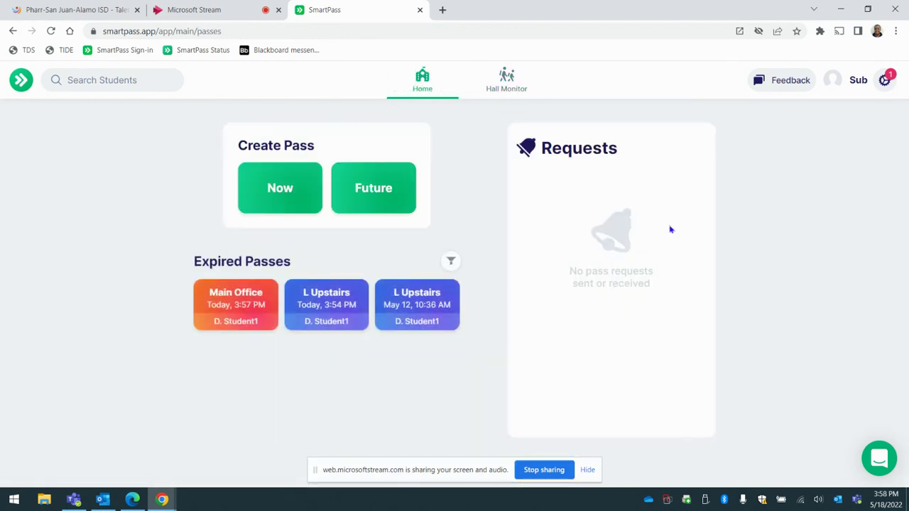